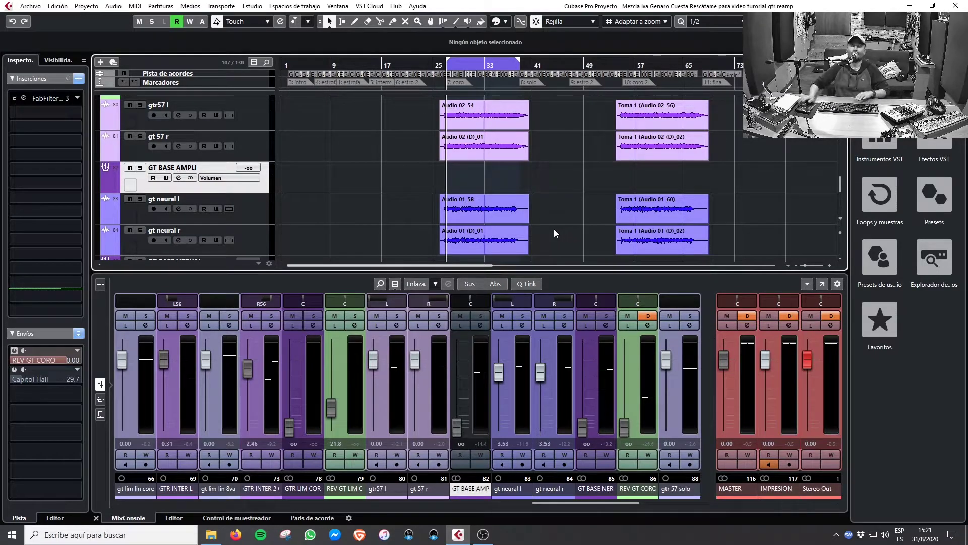
Step: Raise the GT BASE AMPLI group fader to 0.00 and solo that group
drag(460, 430, 455, 368)
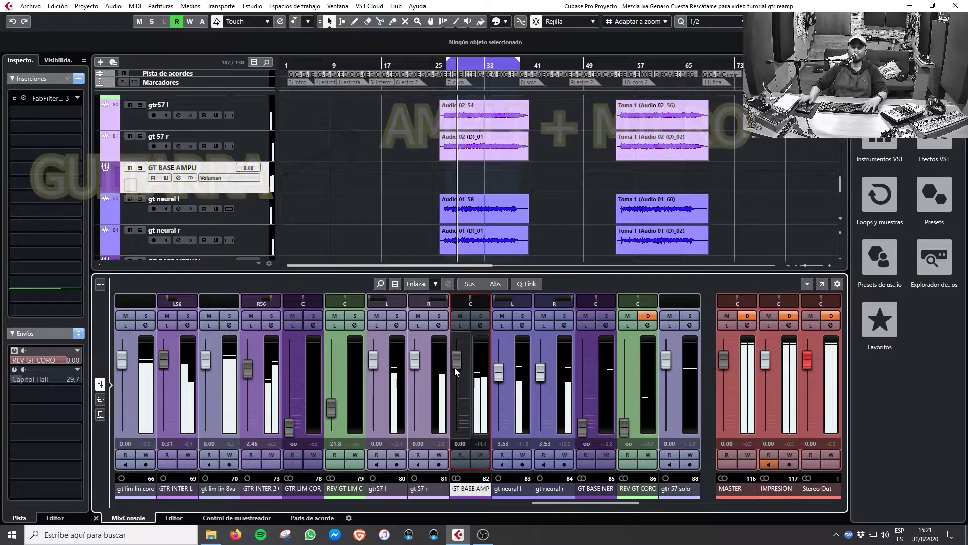
click(482, 316)
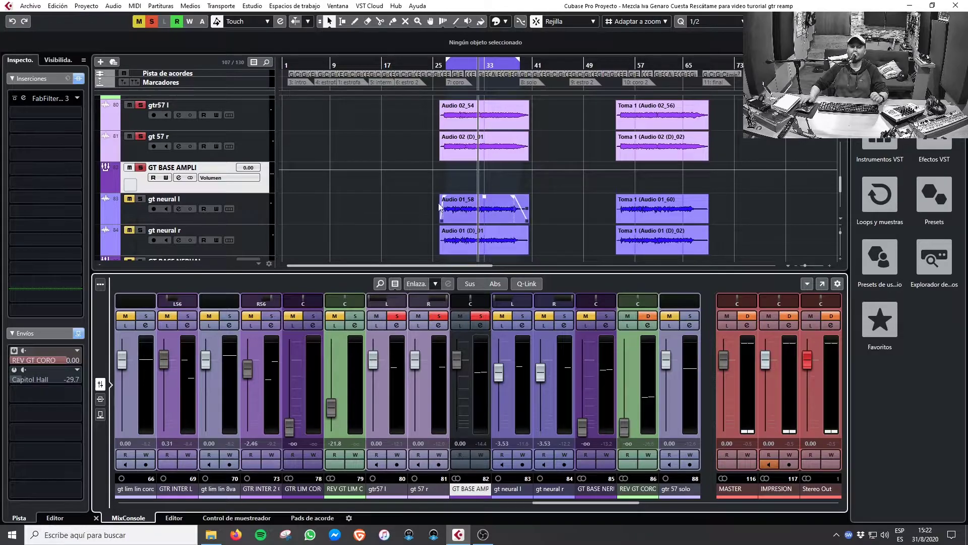
mouse_move(454, 214)
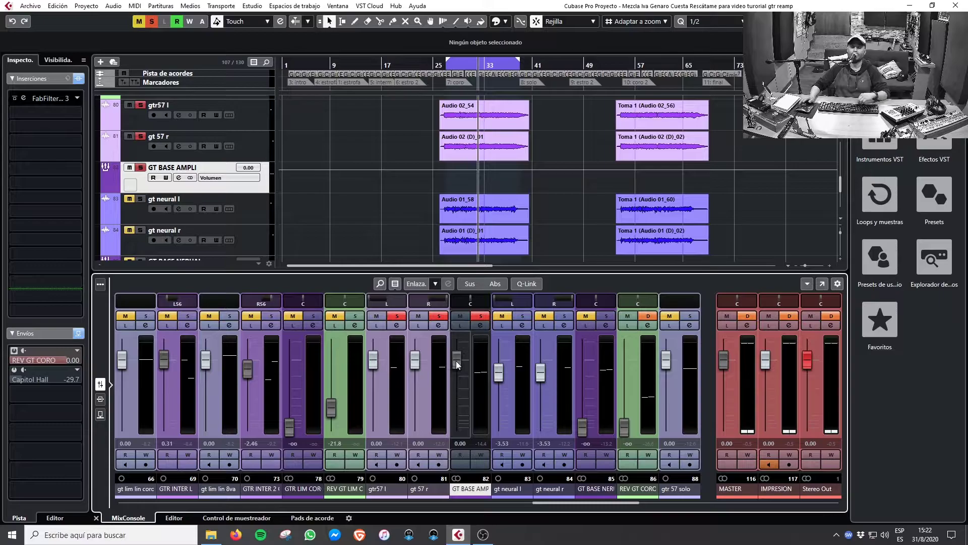
Step: Lower GT BASE AMPLI to -∞, solo GT BASE NERUAL with its fader at 4.43, and mute gt neural r
key(space)
drag(456, 359, 456, 429)
drag(583, 426, 584, 352)
click(606, 316)
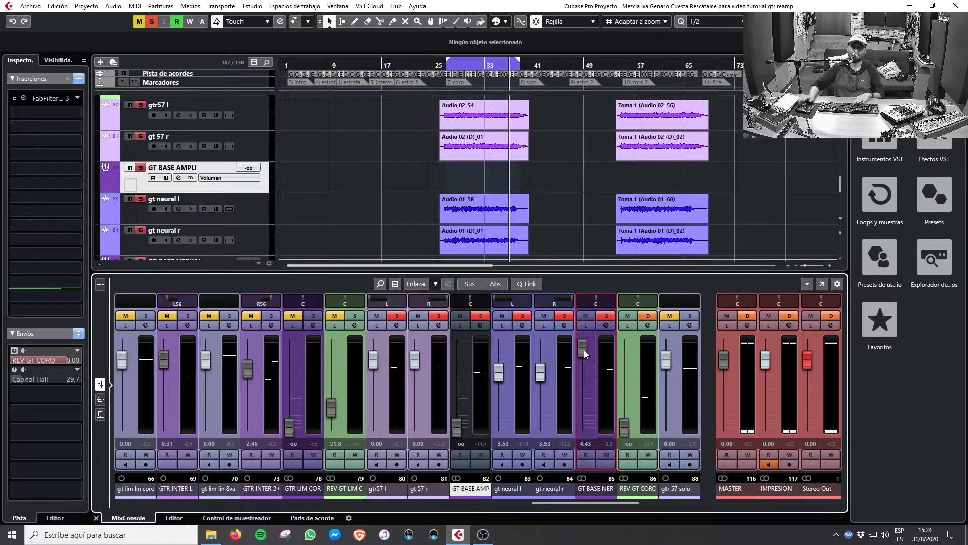
click(544, 316)
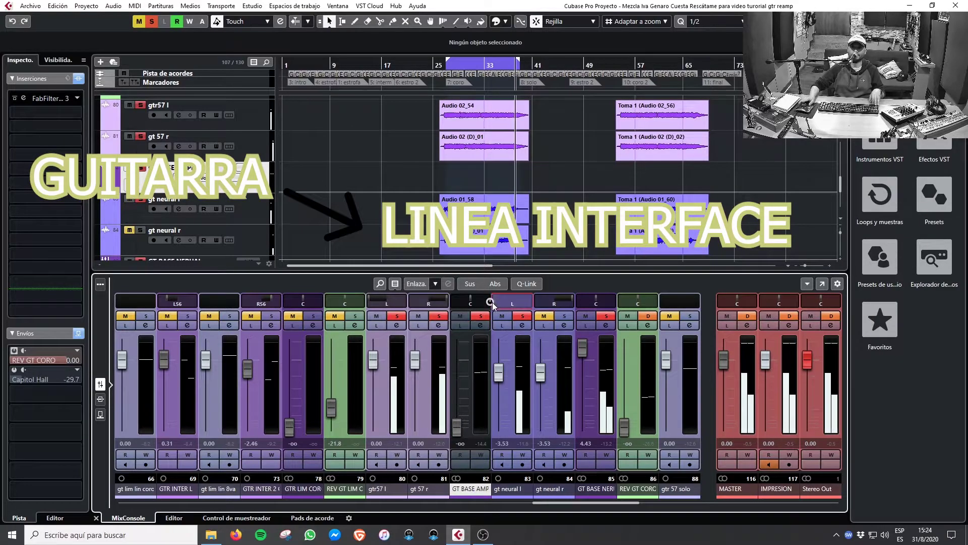
Step: Insert Archetype Nolly in the first insert slot of gt neural l, searching the Por defecto plug-in collection
click(510, 480)
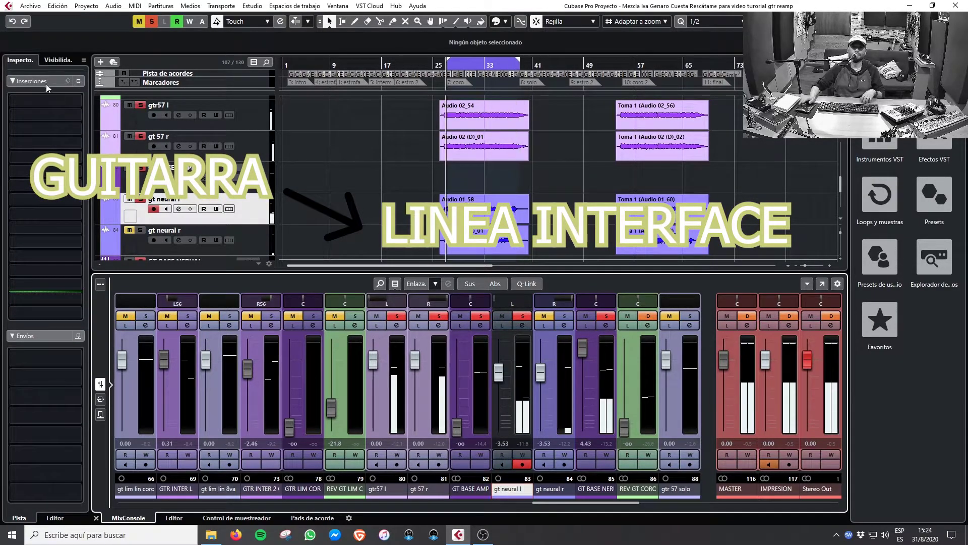
click(77, 99)
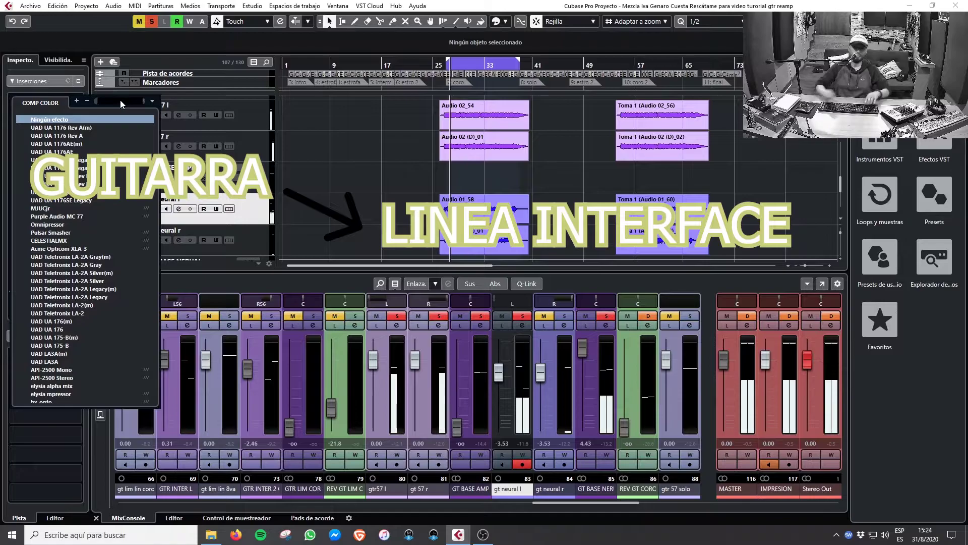
text(NOLL)
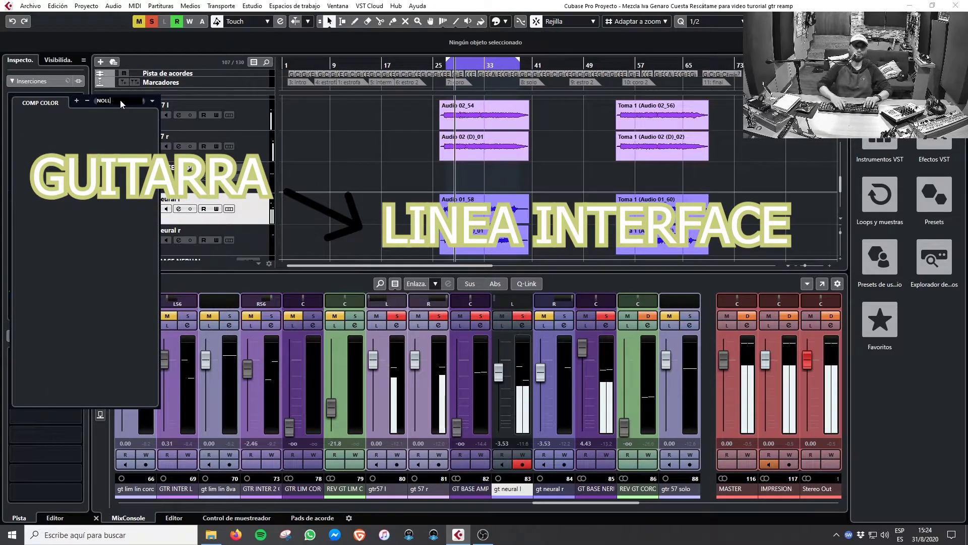
key(BackSpace)
key(BackSpace)
key(BackSpace)
key(BackSpace)
click(151, 101)
click(172, 63)
text(N)
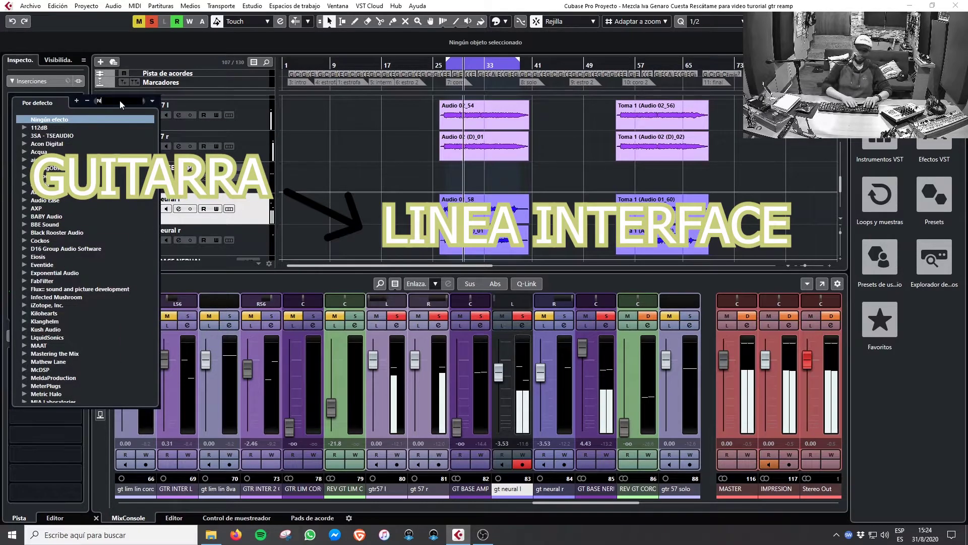
text(OLLU)
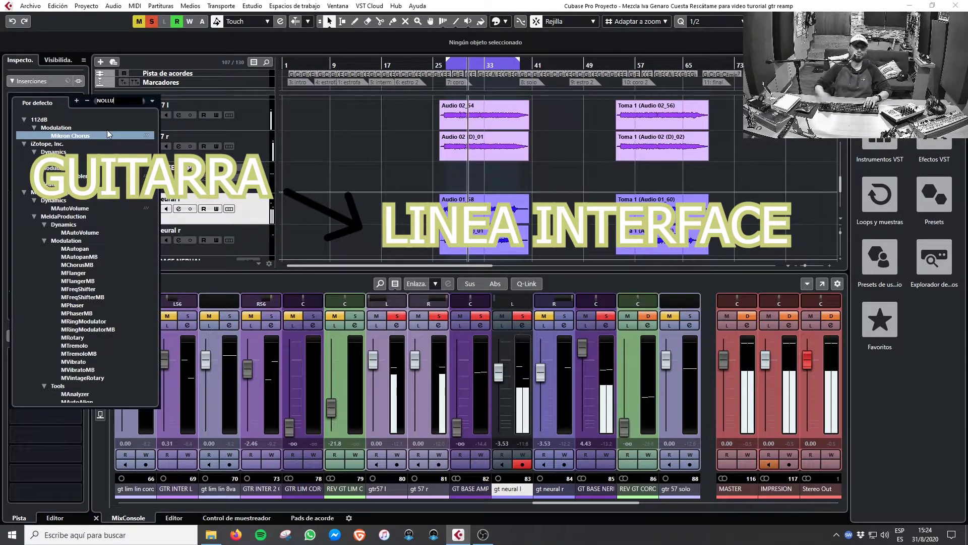
key(Escape)
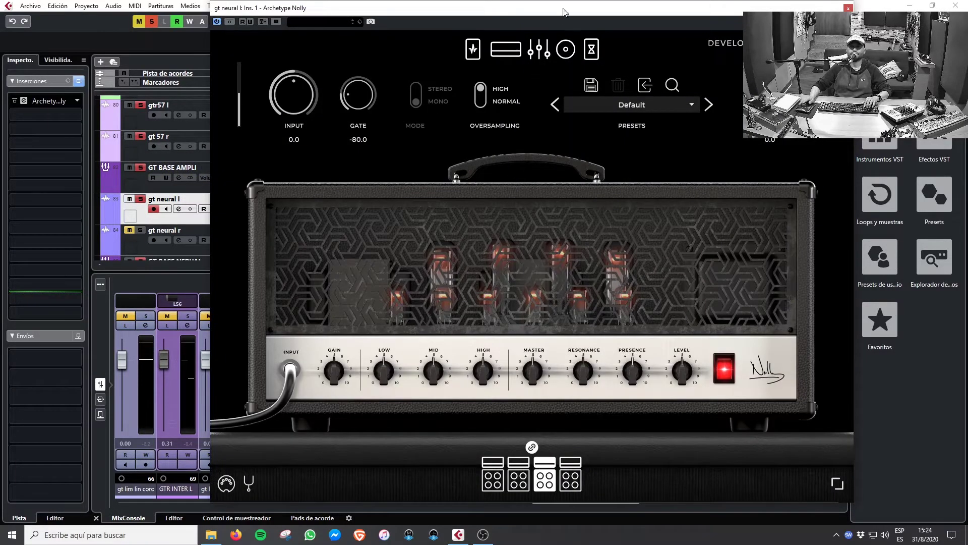
Step: Adjust the gain, low, mid and high controls on the Archetype Nolly amp head
drag(564, 11, 381, 11)
drag(151, 370, 156, 341)
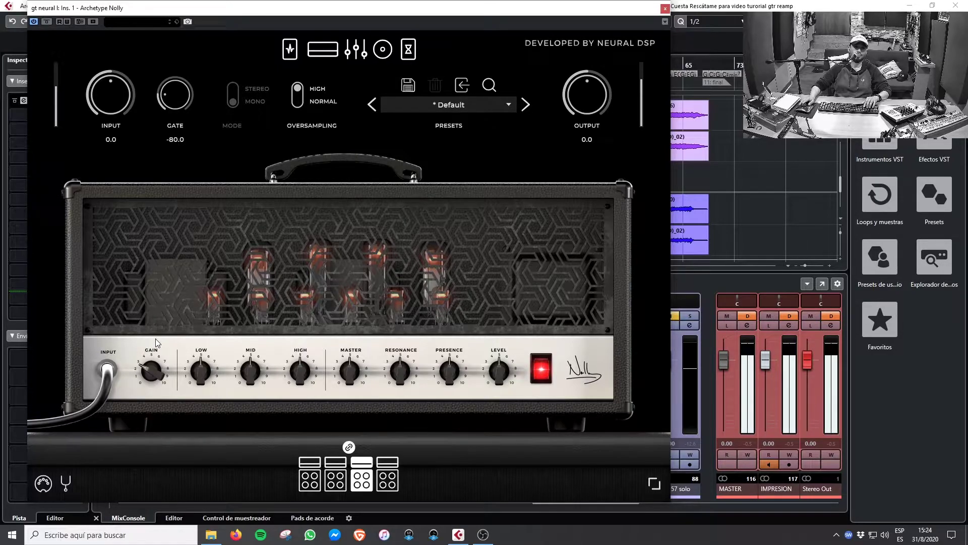
drag(206, 373, 193, 390)
drag(254, 373, 296, 383)
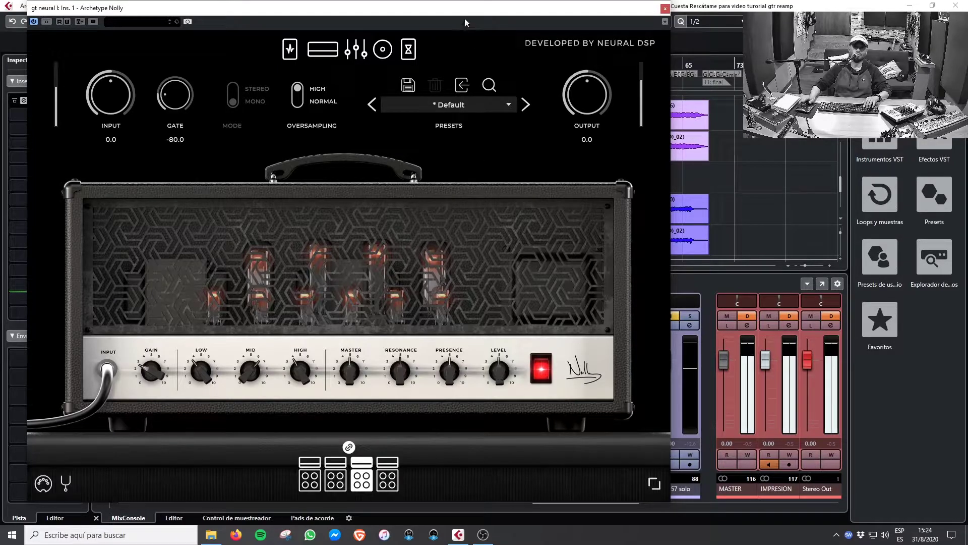
drag(464, 14, 496, 14)
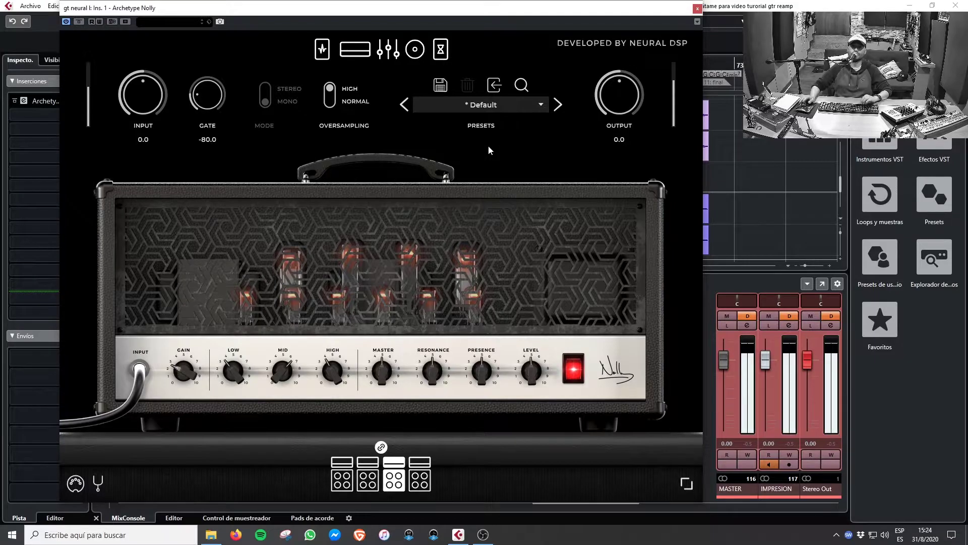
Step: Place the cabinet's Dynamic 57 microphone at position 0.37 and distance 0.04, and close the plug-in window
click(415, 49)
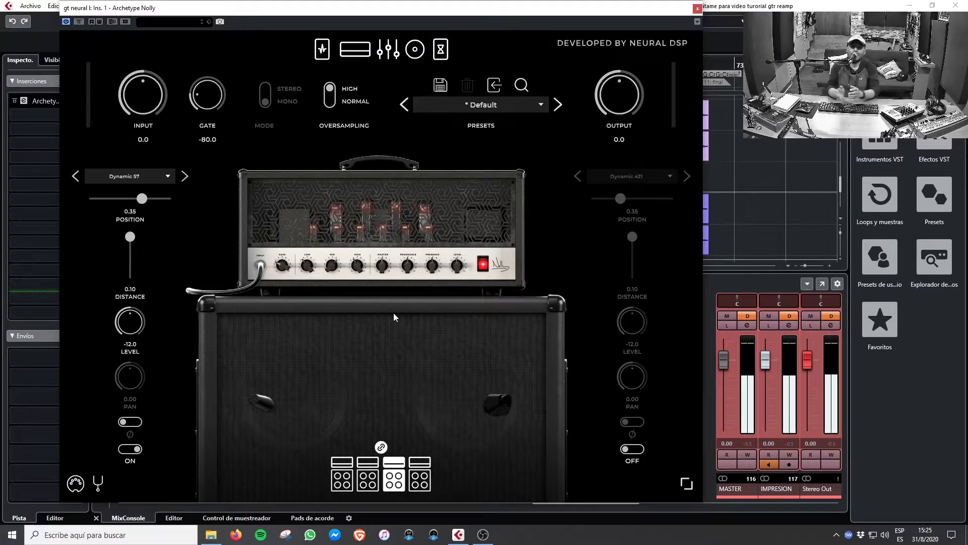
click(355, 49)
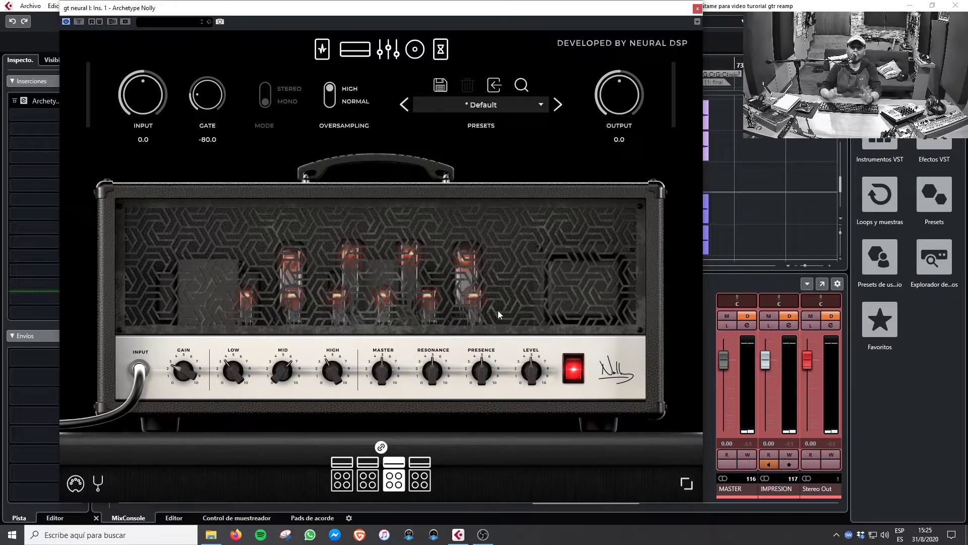
click(414, 49)
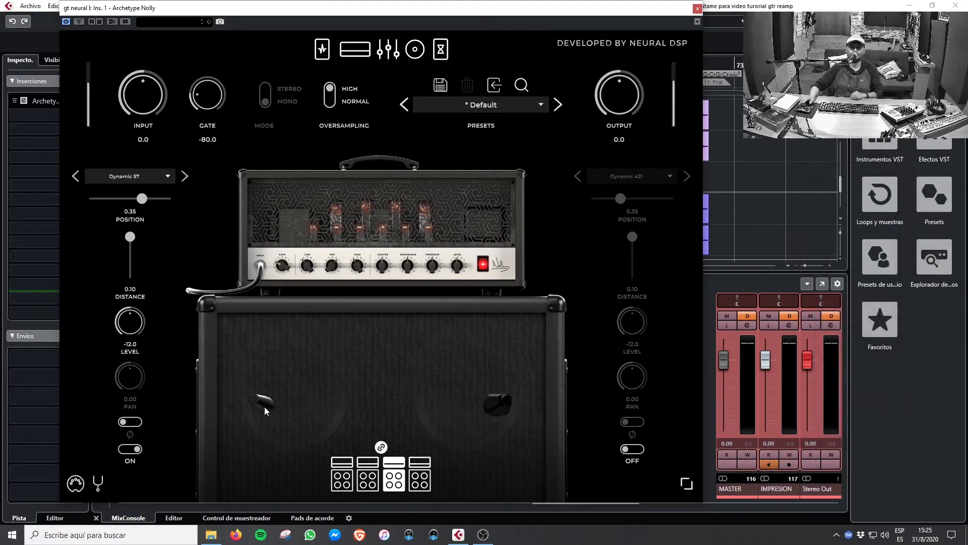
drag(264, 404, 120, 406)
drag(221, 399, 374, 386)
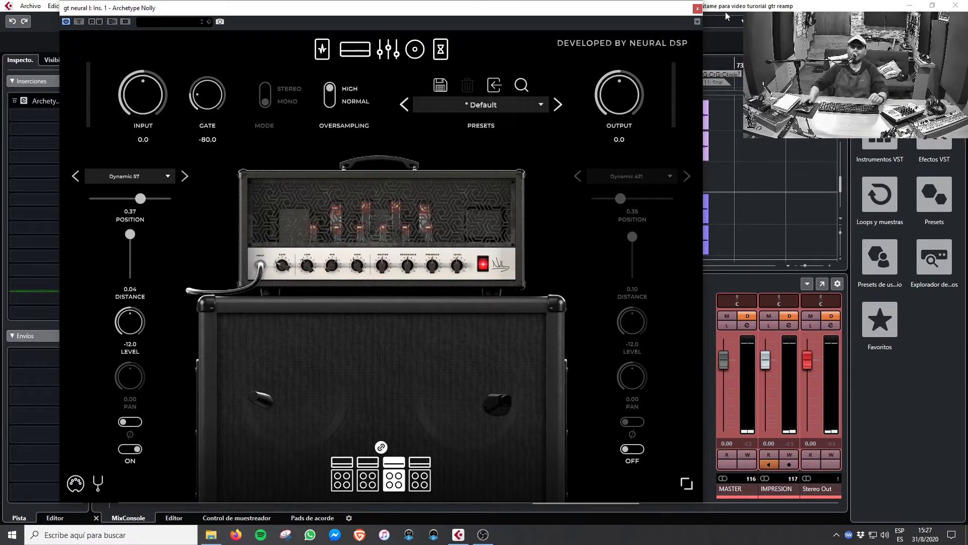
click(697, 8)
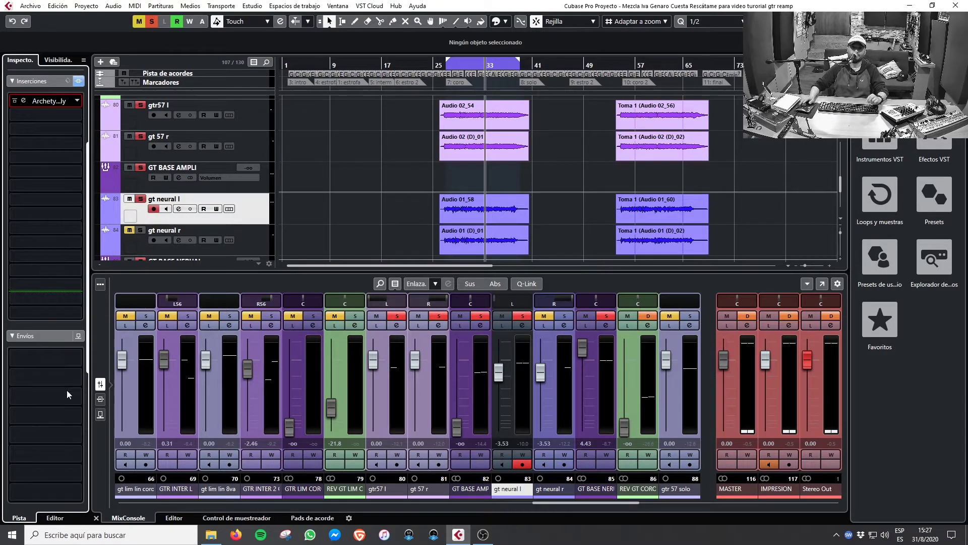
Step: Copy the Archetype Nolly insert from gt neural l to gt neural r and unmute gt neural r
click(101, 399)
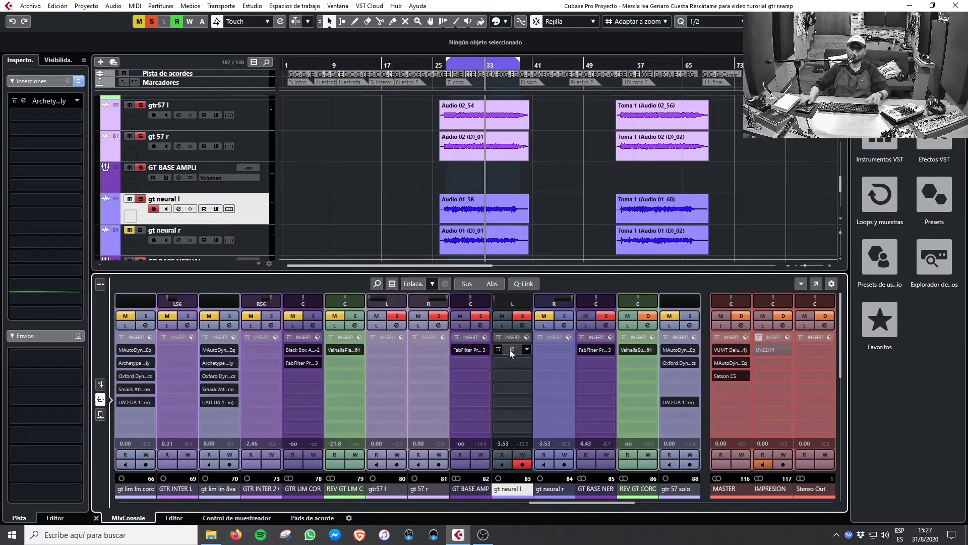
drag(512, 352, 552, 347)
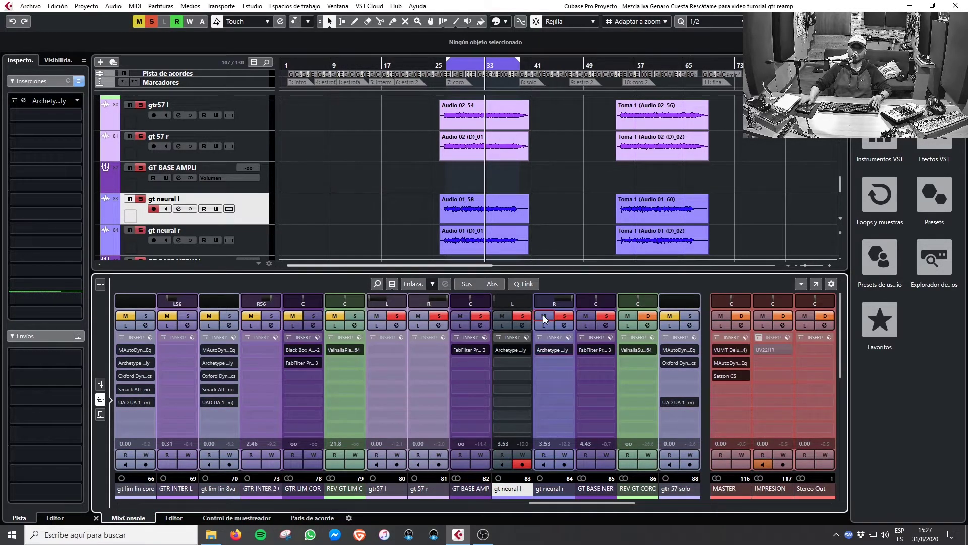
click(100, 384)
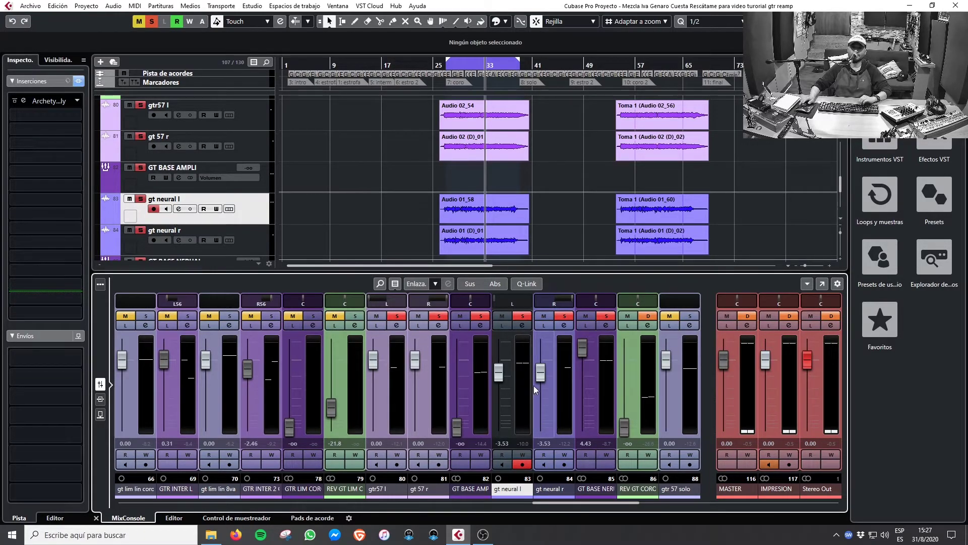
Step: Reset the GT BASE NERUAL fader to 0.00 and play back the soloed guitars
ctrl+click(581, 350)
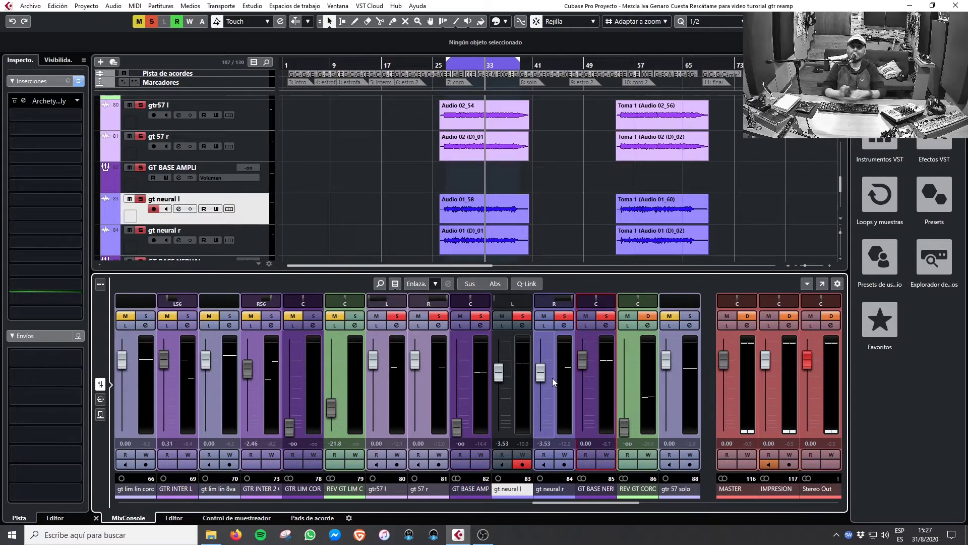
key(space)
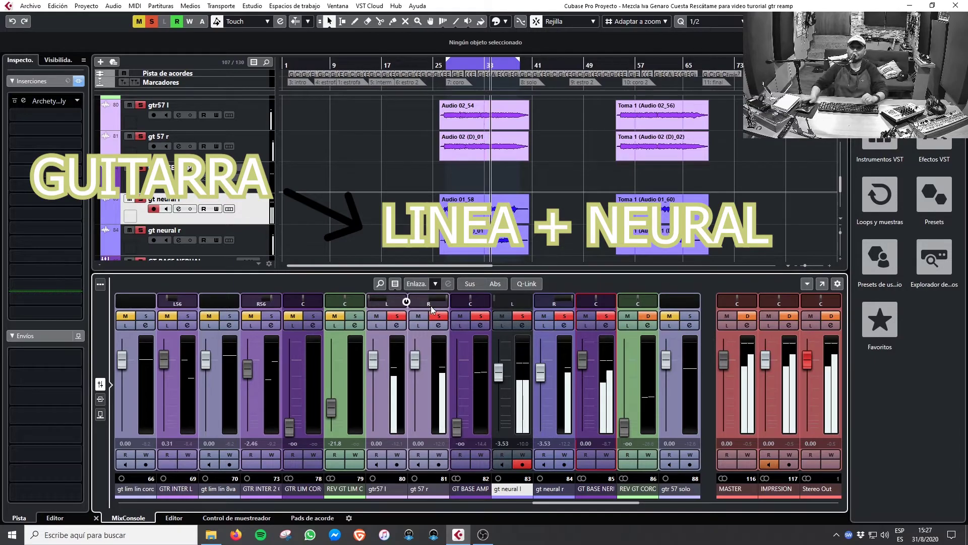
click(492, 301)
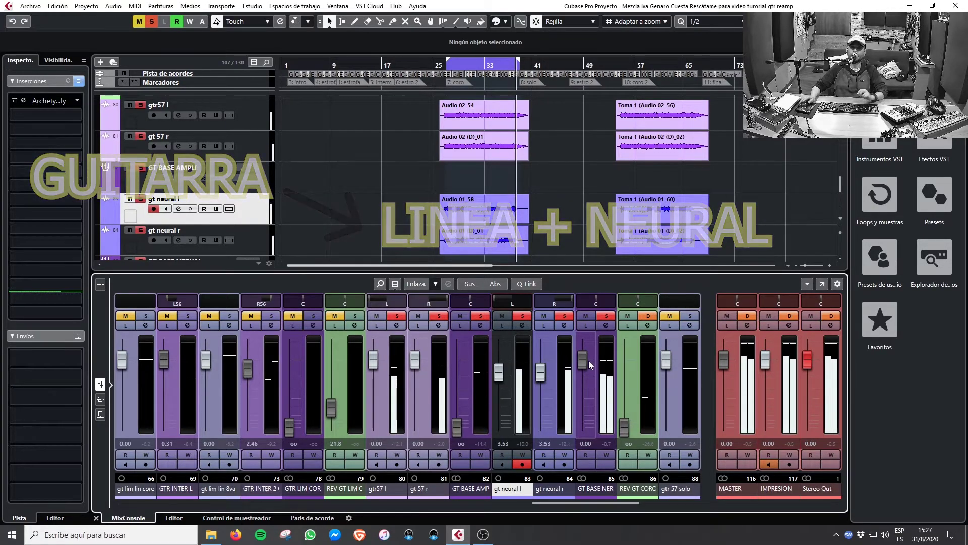
Step: Compare the soloed guitars by alternating the GT BASE AMPLI and GT BASE NERUAL faders between 0.00 and -∞, ending on GT BASE AMPLI, and stop playback
drag(584, 360, 583, 426)
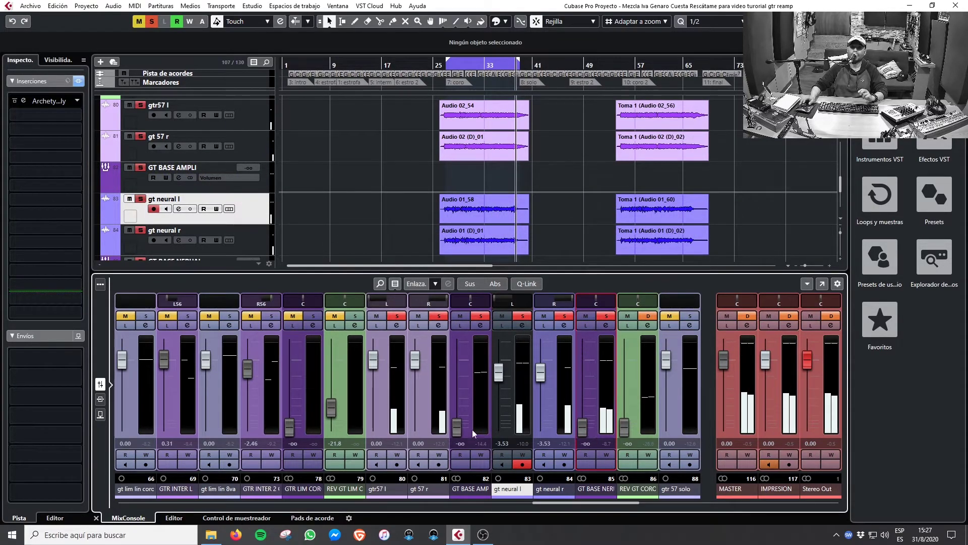
ctrl+click(457, 431)
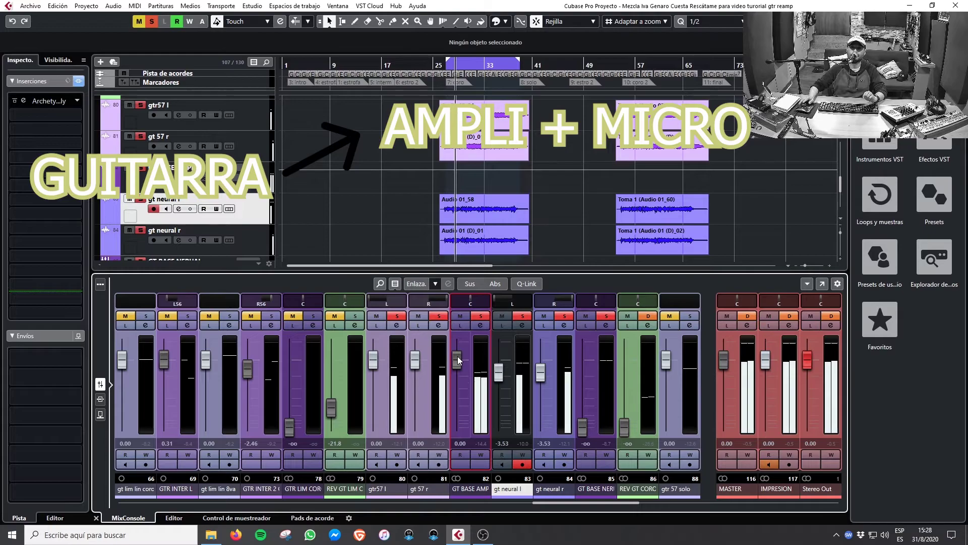
drag(458, 357, 457, 427)
ctrl+click(583, 426)
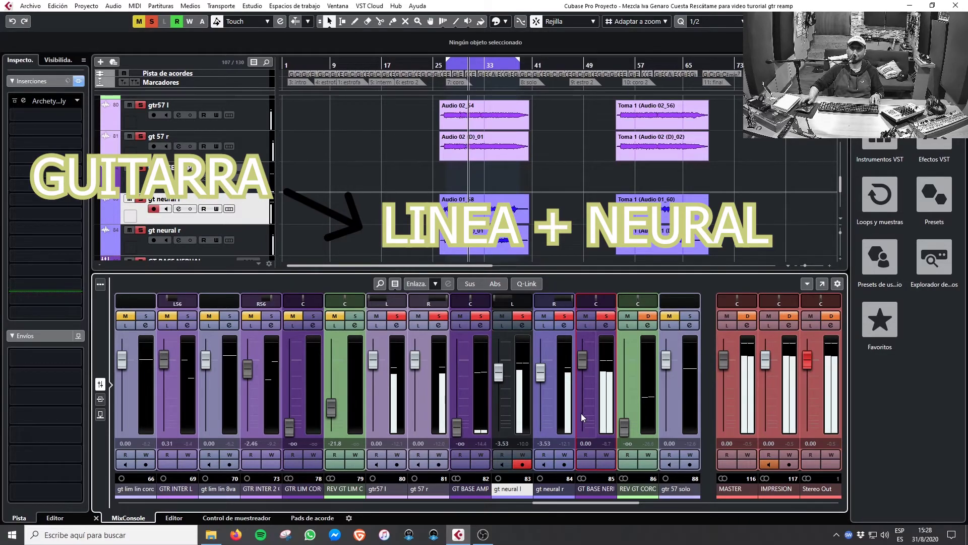
drag(583, 362, 583, 432)
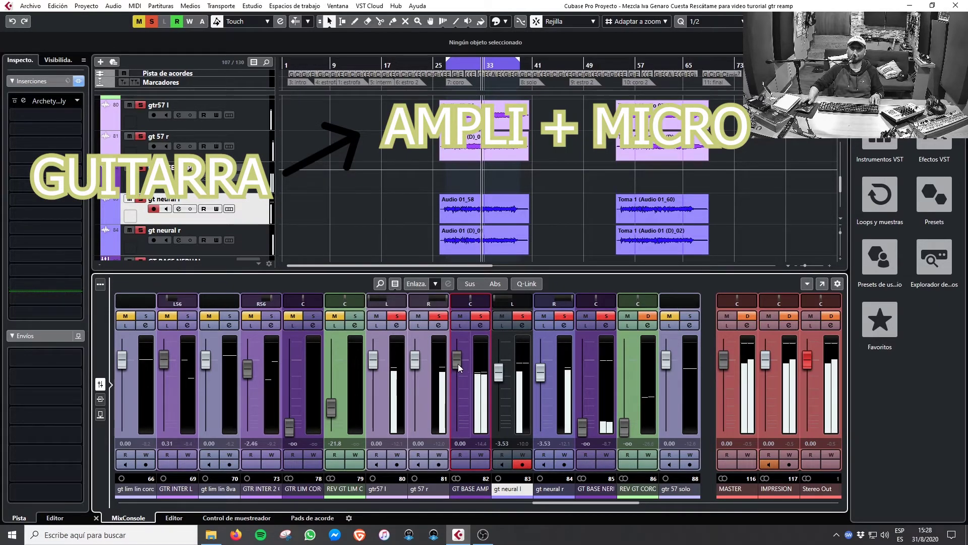
drag(458, 364, 457, 431)
ctrl+click(584, 428)
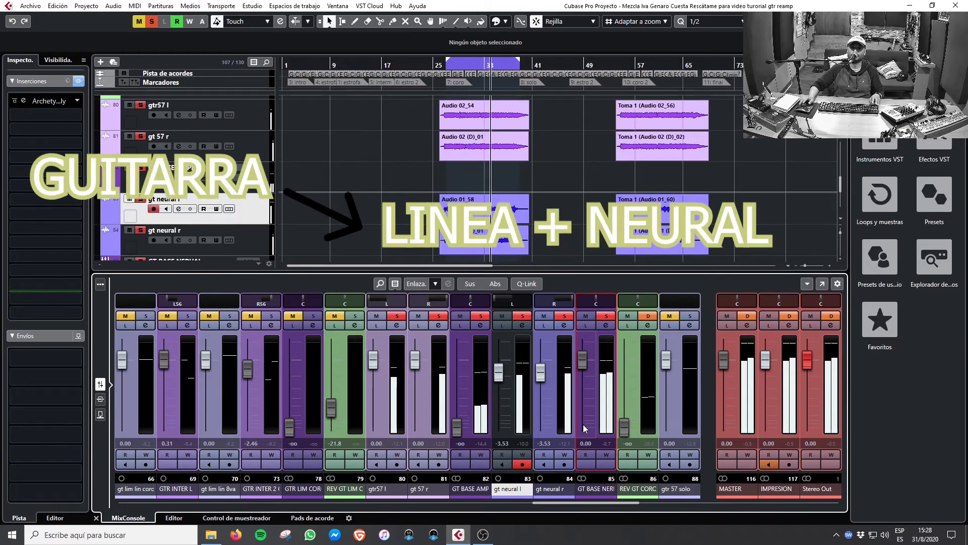
drag(583, 361, 580, 429)
ctrl+click(456, 431)
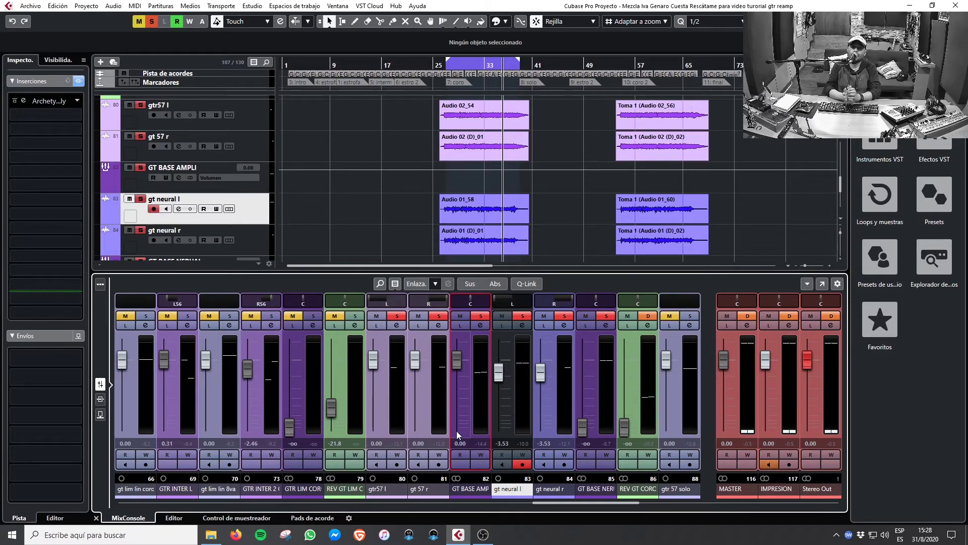
key(space)
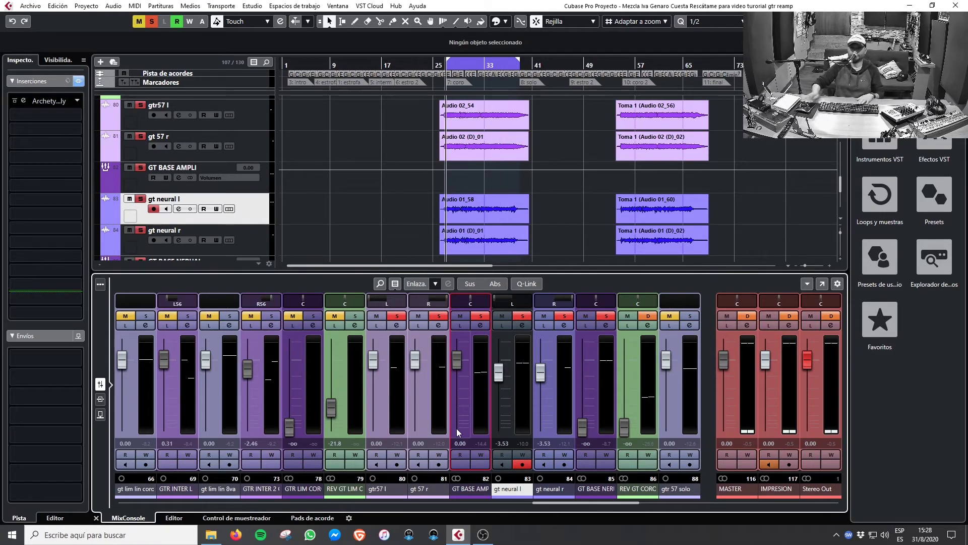
Step: Clear all solos in the project and play the full mix
click(479, 316)
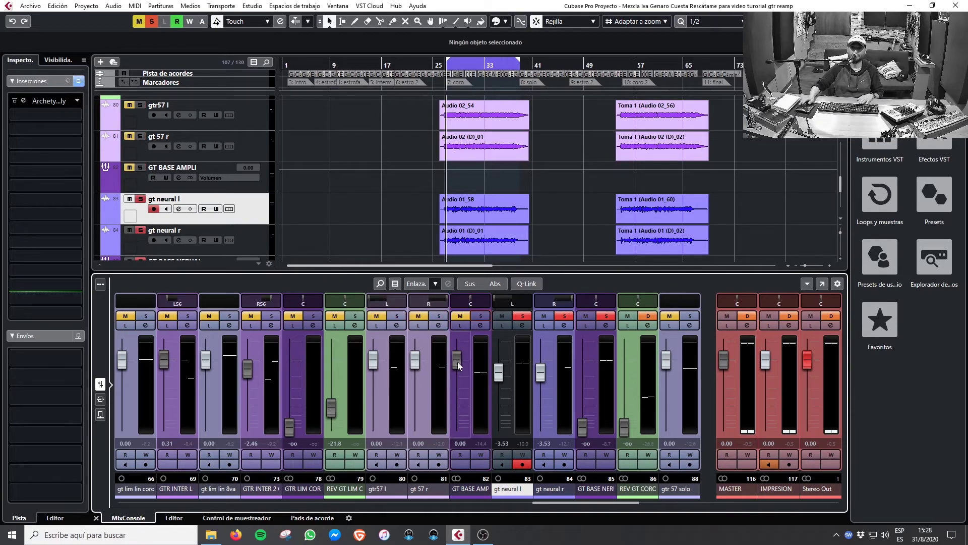
click(151, 22)
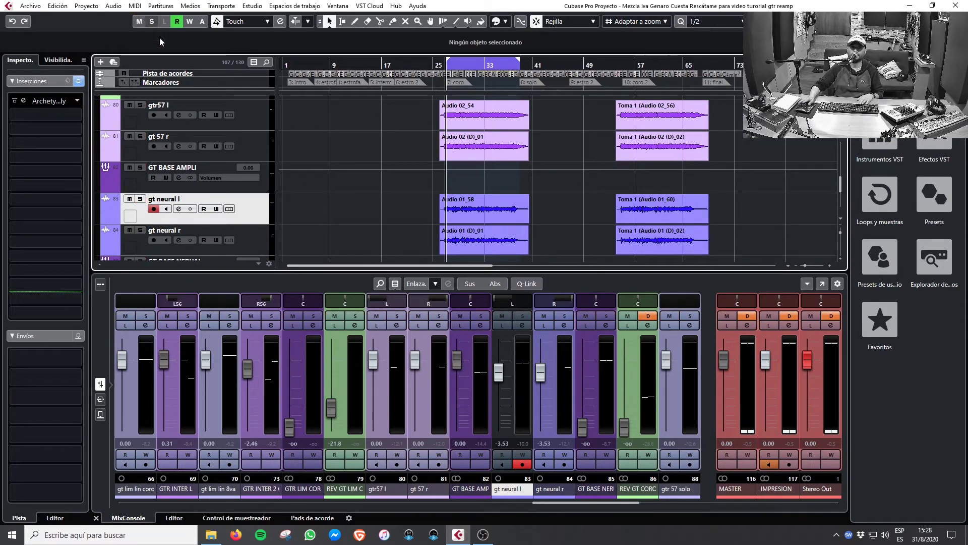
key(space)
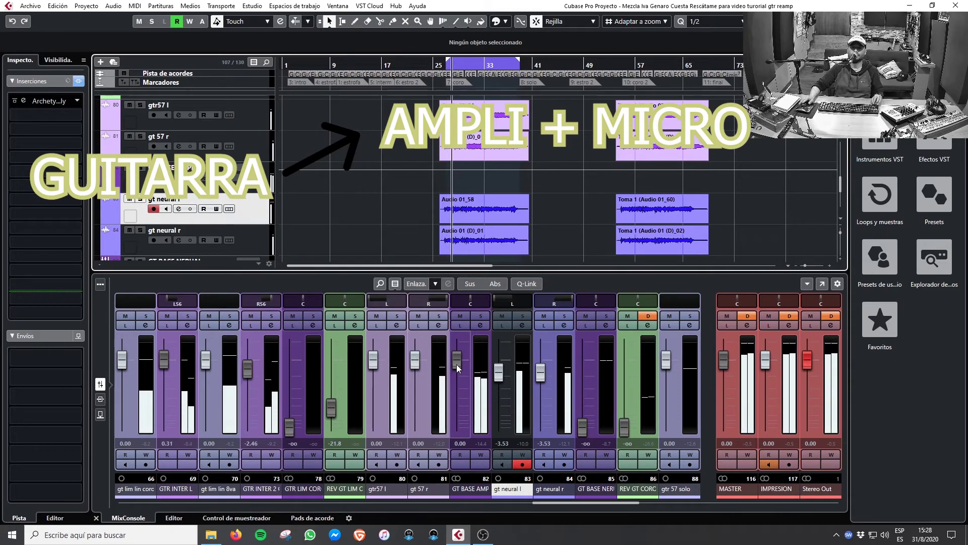
Step: Compare both guitar groups in the full mix by swapping their faders between 0.00 and -∞, ending with GT BASE NERUAL at 0.00
drag(456, 364, 456, 428)
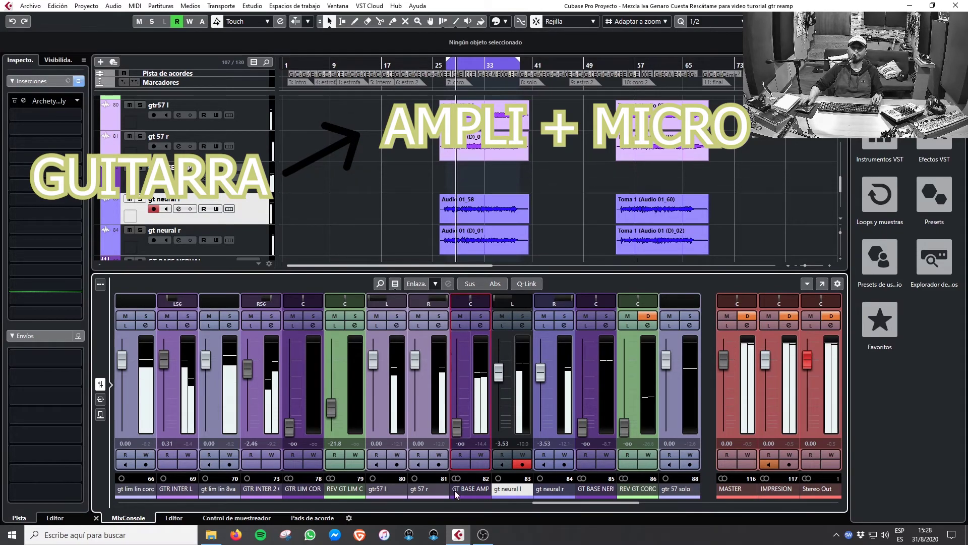
ctrl+click(591, 429)
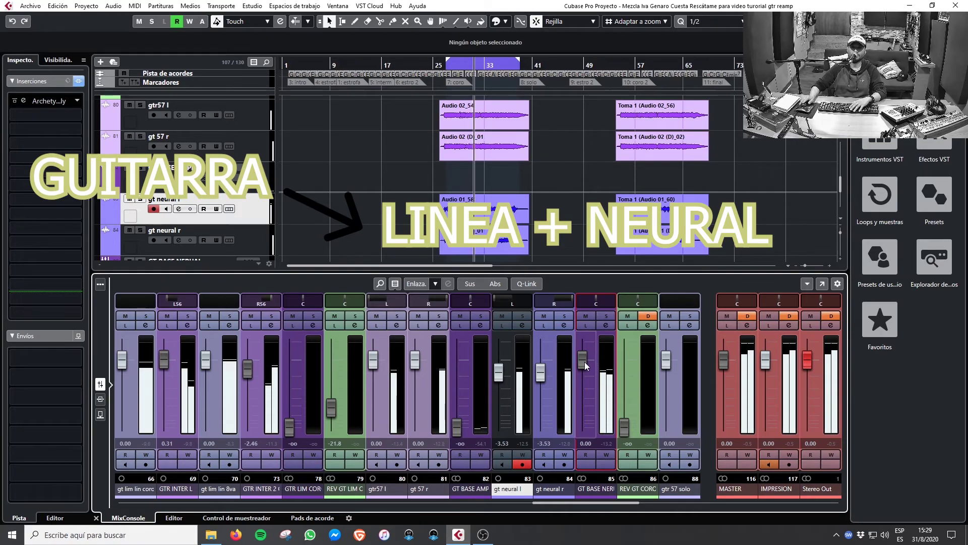
drag(585, 362, 584, 427)
ctrl+click(465, 425)
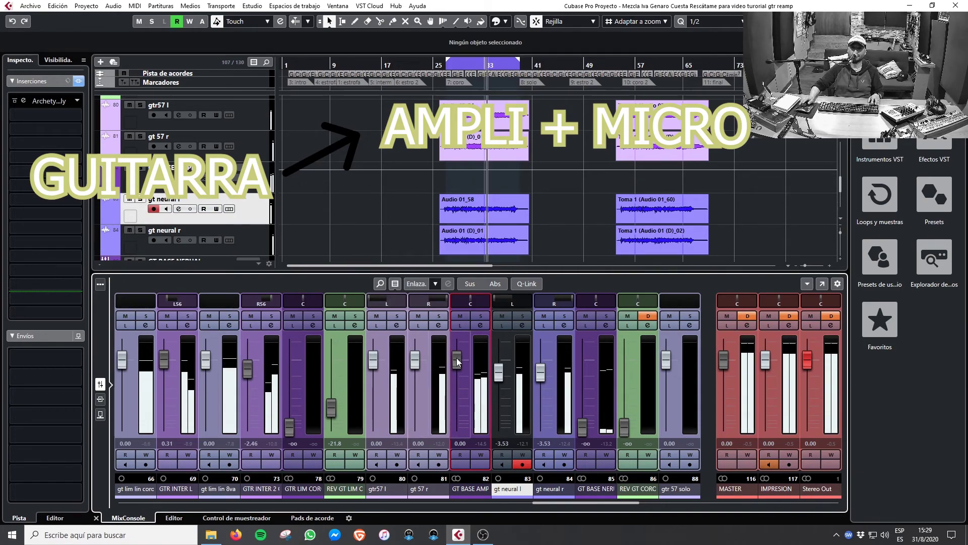
drag(458, 361, 458, 426)
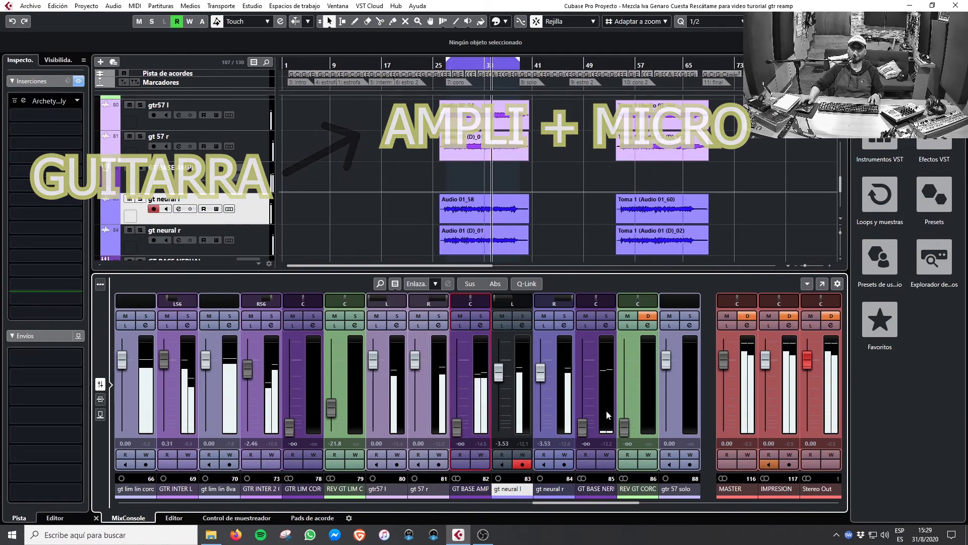
ctrl+click(584, 426)
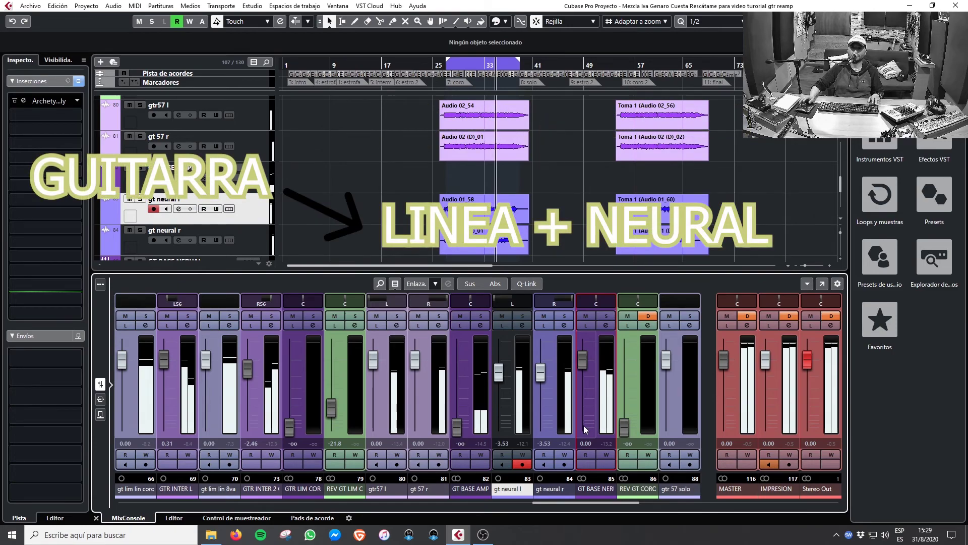